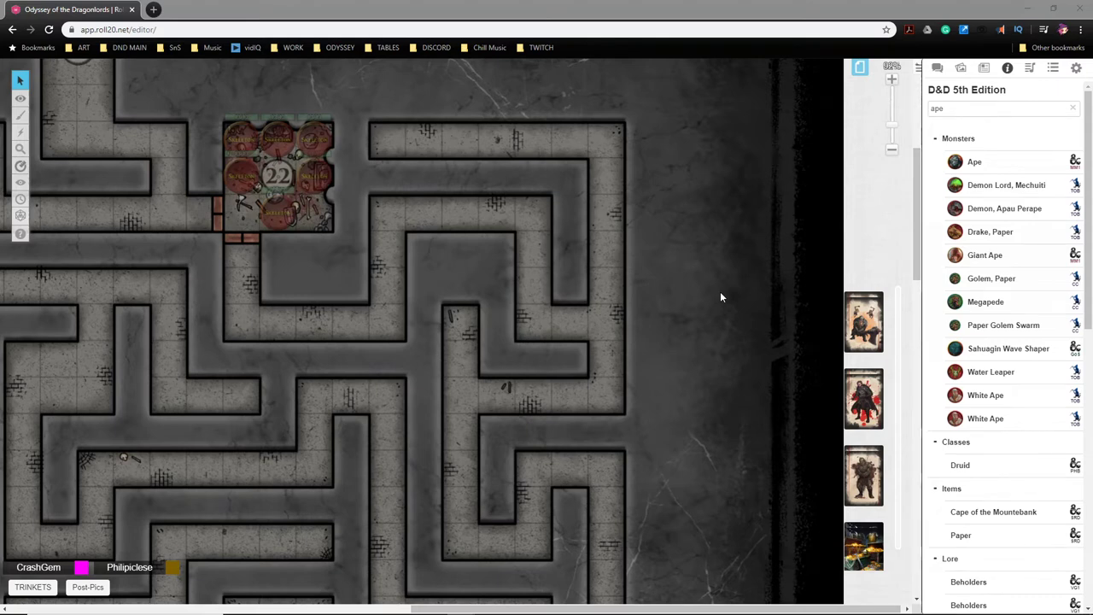
Pan the map up so room 20, with the Rug of Smothering, shows above room 22
drag(29, 254, 499, 383)
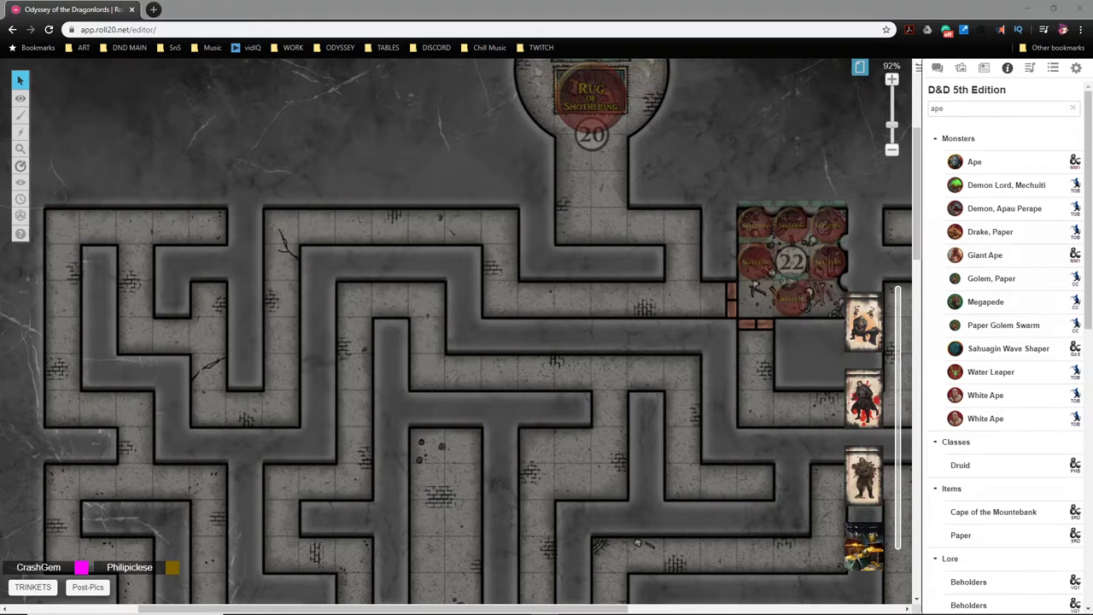
click(520, 245)
Pan and zoom out to about 66% over the upper corridors below rooms 20 and 22
scroll(624, 226, up, 1)
scroll(558, 263, up, 5)
scroll(558, 263, right, 5)
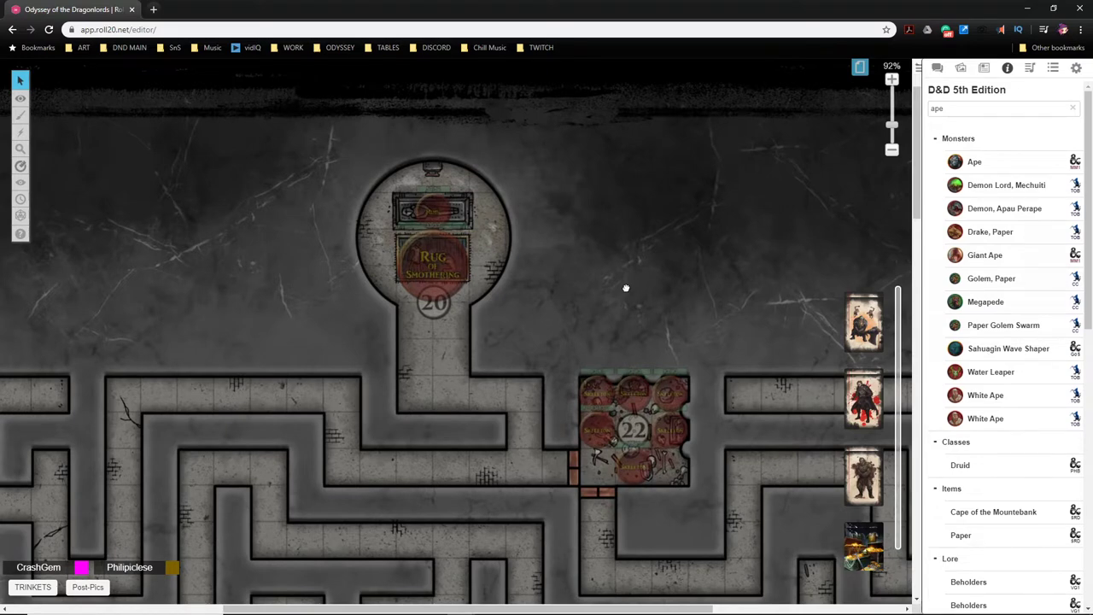
scroll(625, 287, right, 11)
scroll(626, 287, down, 2)
scroll(330, 339, down, 3)
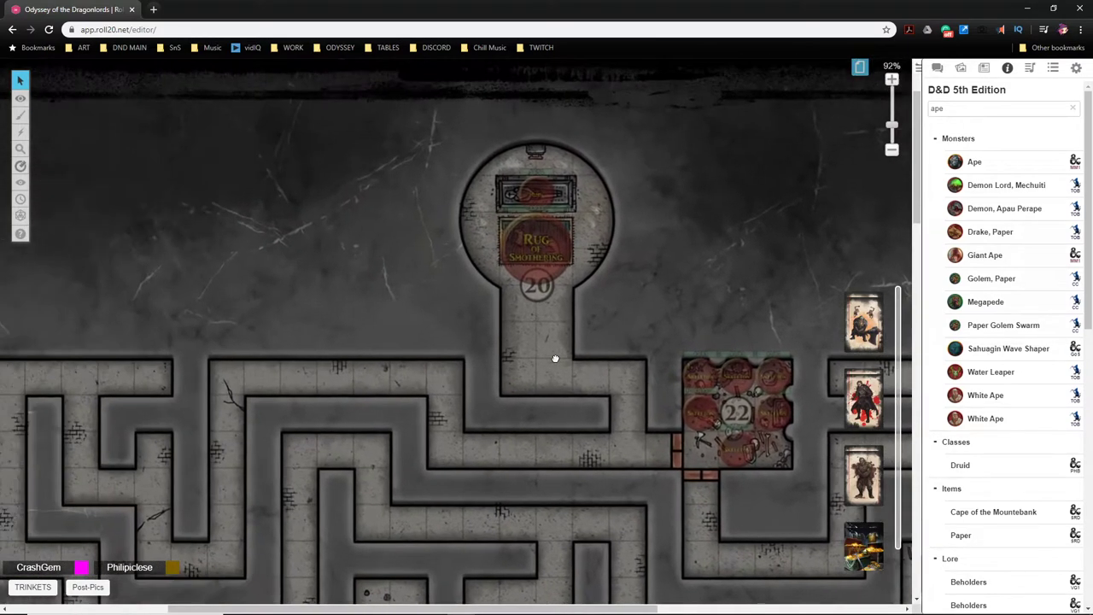
scroll(621, 470, down, 5)
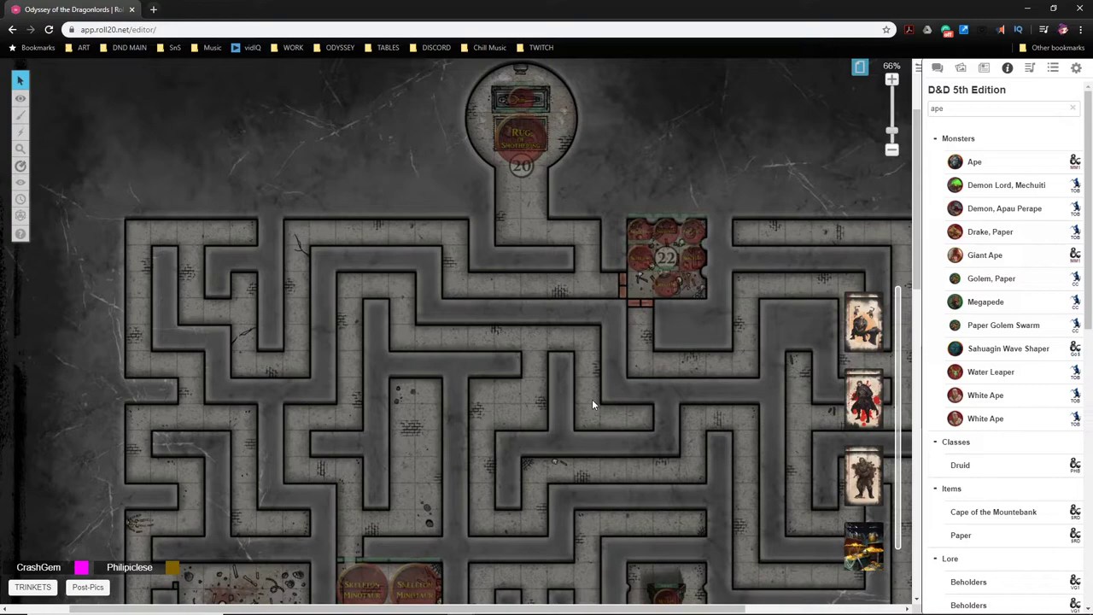
Centre rooms 21, 19, 24 and 23 with their skeleton minotaur and creature tokens
scroll(534, 293, up, 1)
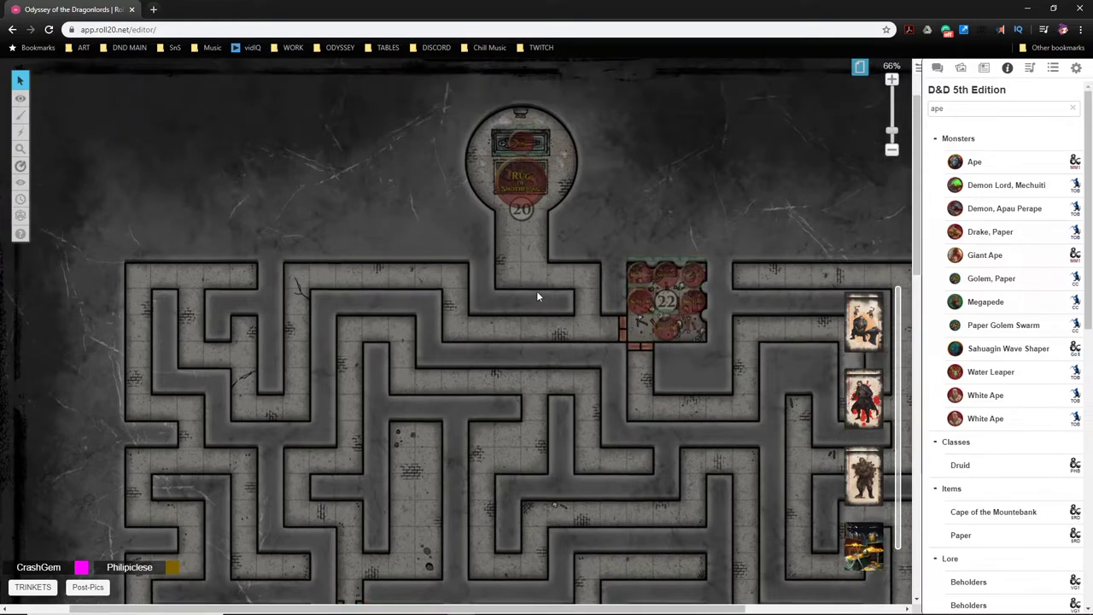
drag(630, 517, 628, 266)
scroll(628, 256, down, 2)
scroll(606, 294, up, 2)
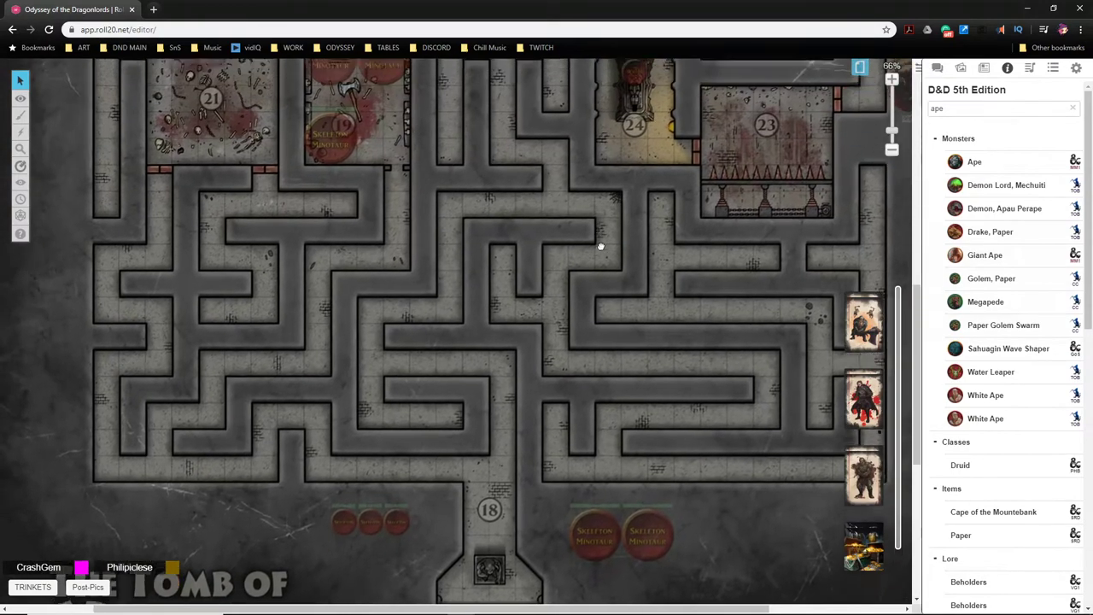
scroll(598, 232, up, 12)
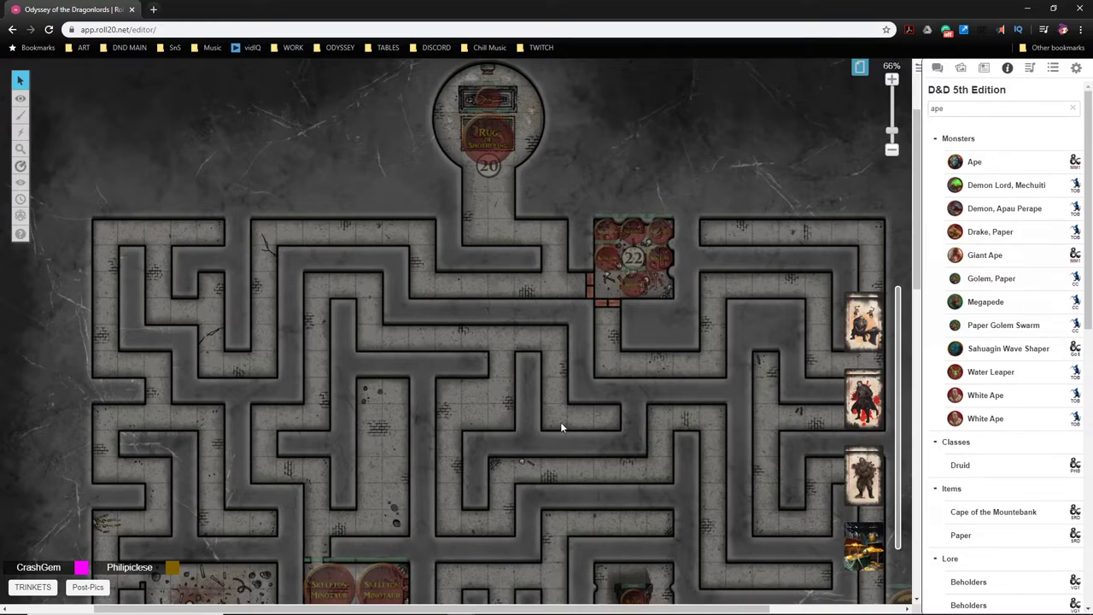
scroll(560, 422, up, 1)
scroll(560, 421, down, 5)
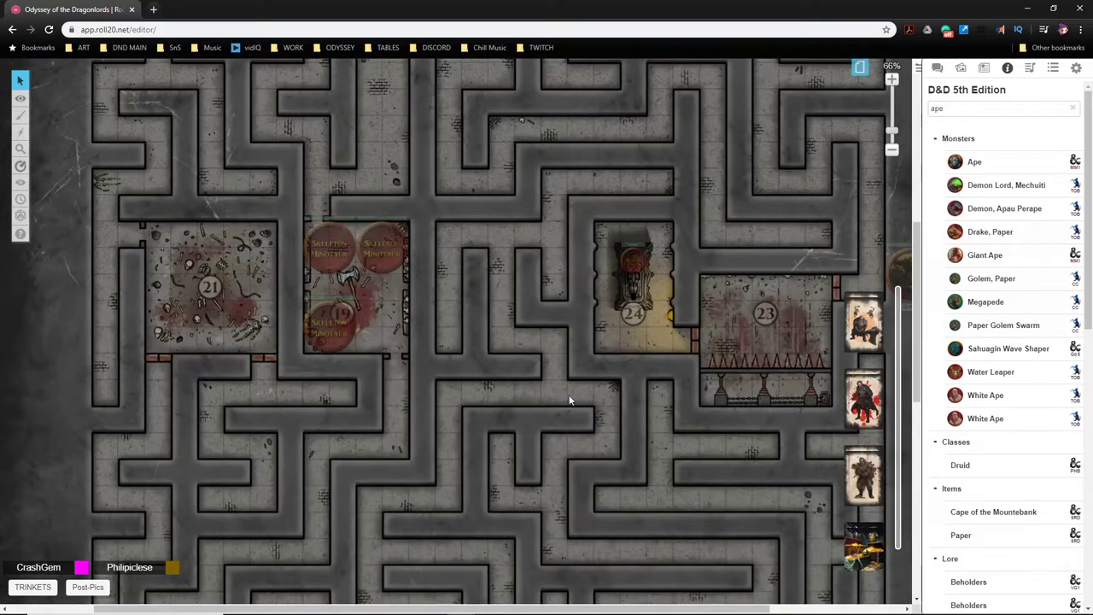
scroll(563, 410, down, 3)
scroll(539, 408, up, 4)
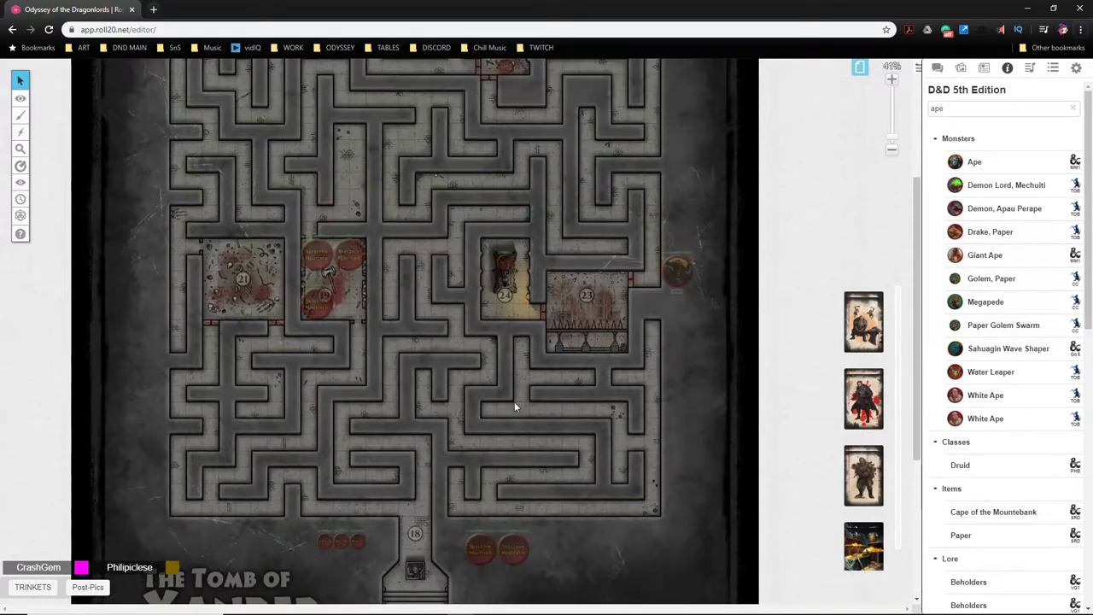
scroll(519, 428, up, 1)
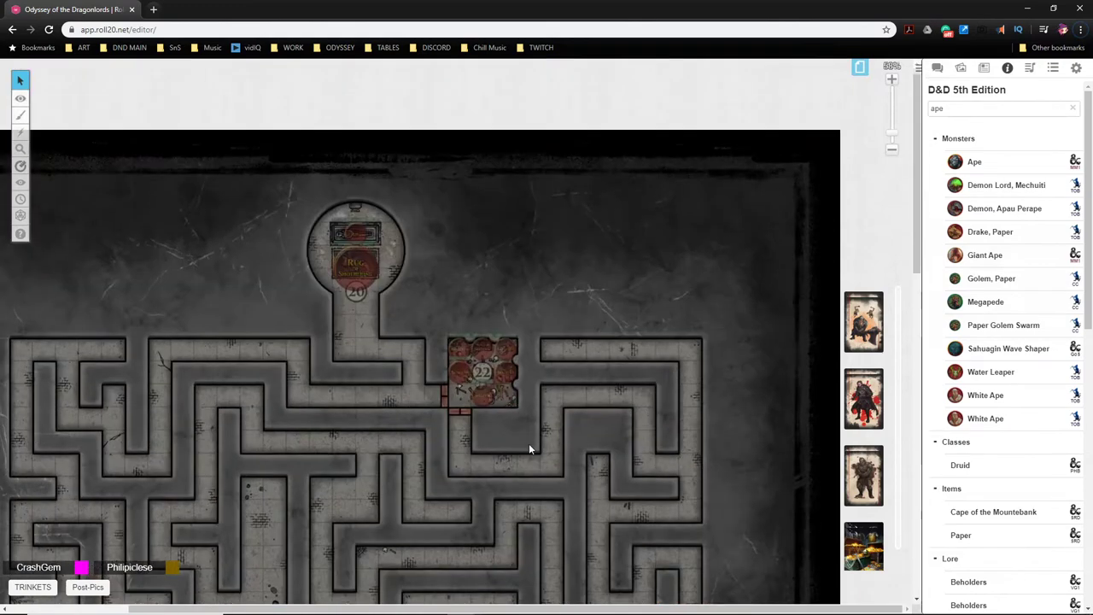
scroll(568, 385, down, 5)
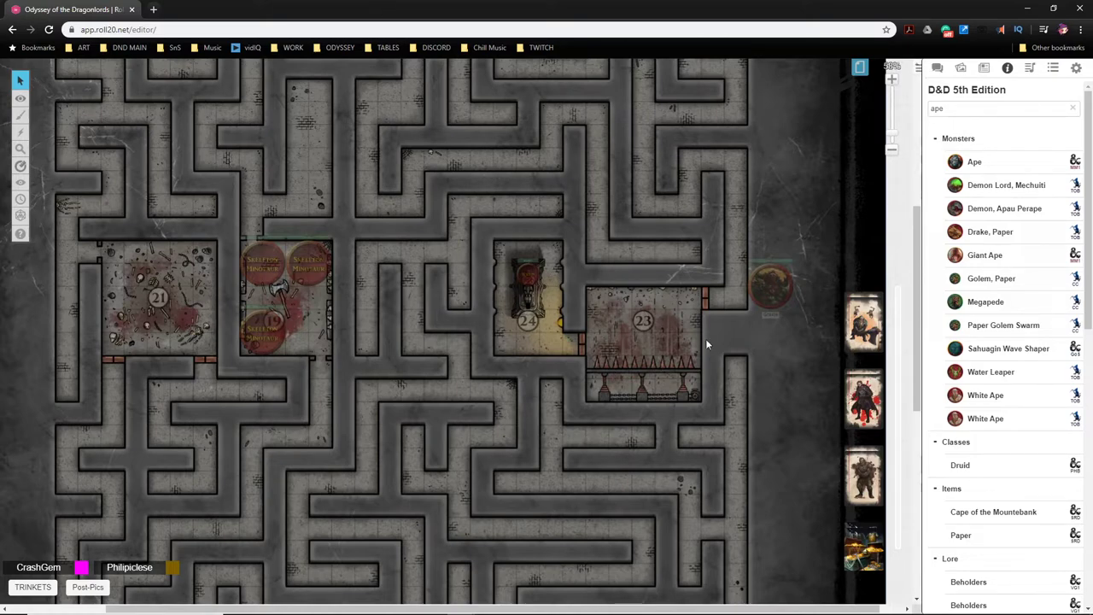
scroll(705, 338, up, 4)
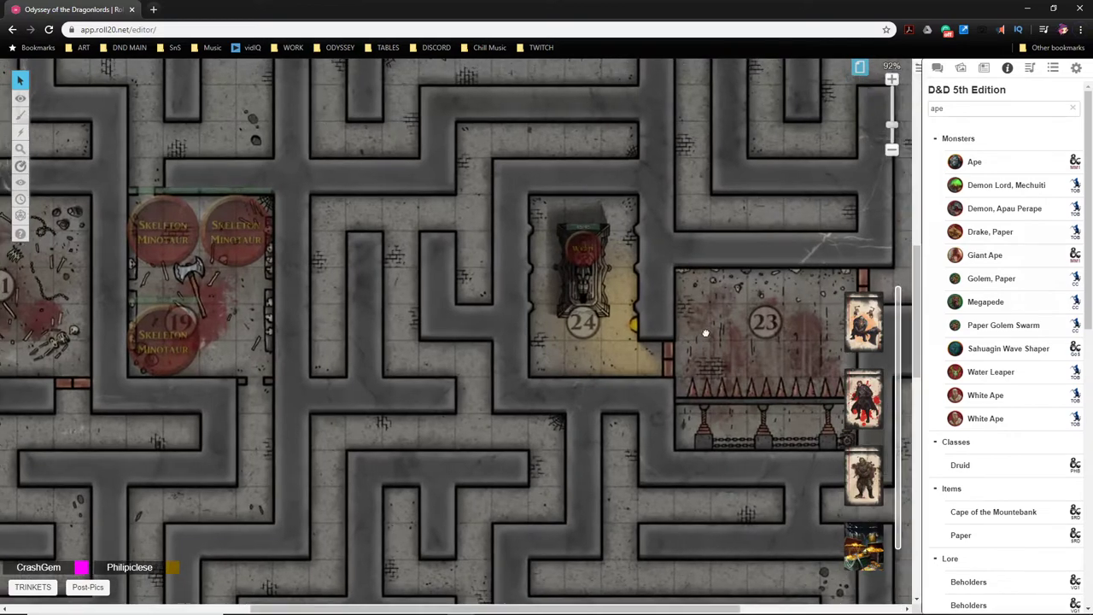
Centre on room 23 and zoom to about 184% to see its spikes and the Wight
drag(809, 351, 578, 299)
scroll(577, 300, up, 2)
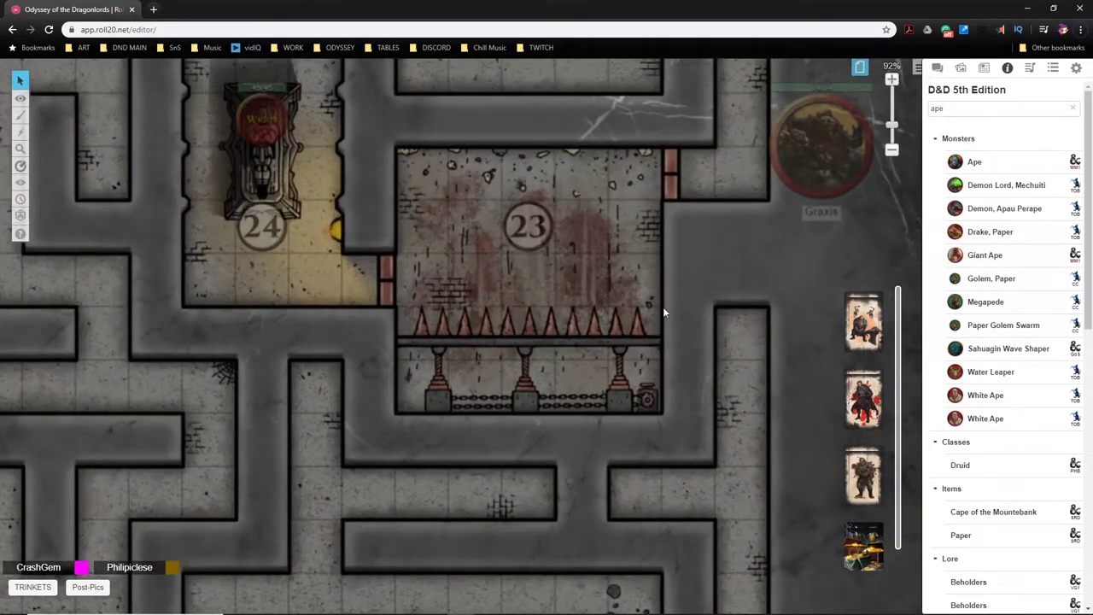
scroll(663, 307, up, 4)
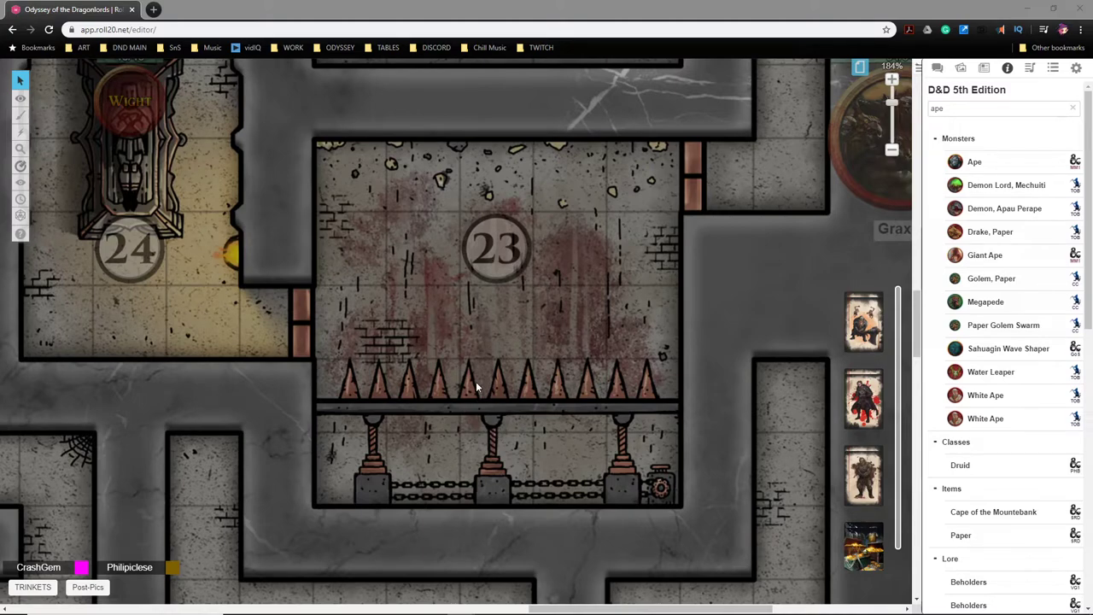
scroll(459, 361, down, 2)
Fit rooms 23 and 24 in view and show the Dynamic Lighting layer walls
drag(432, 350, 529, 404)
mouse_move(20, 97)
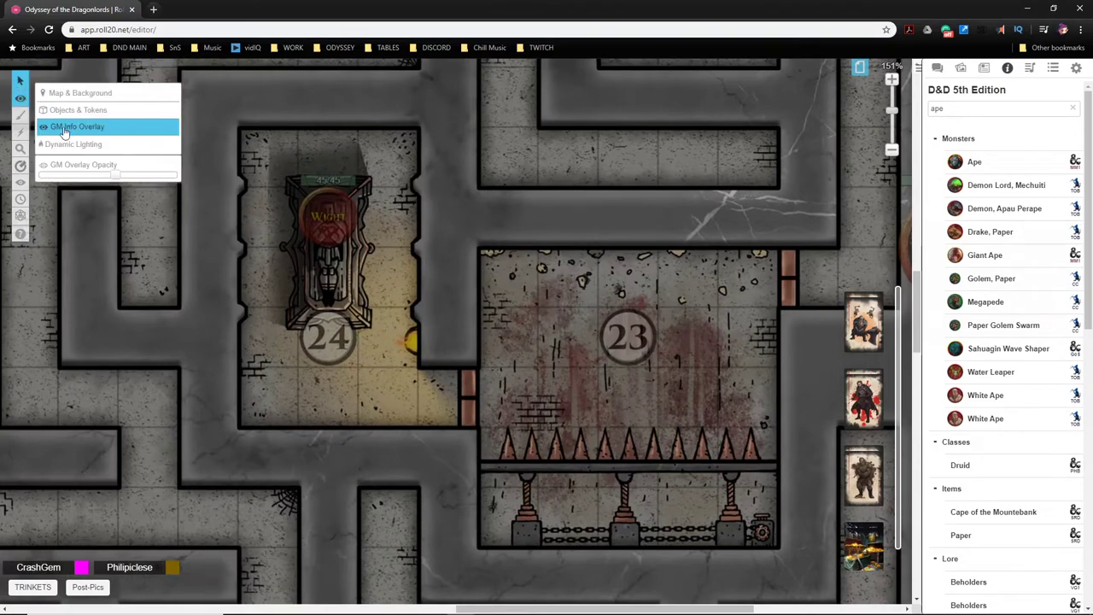
click(74, 145)
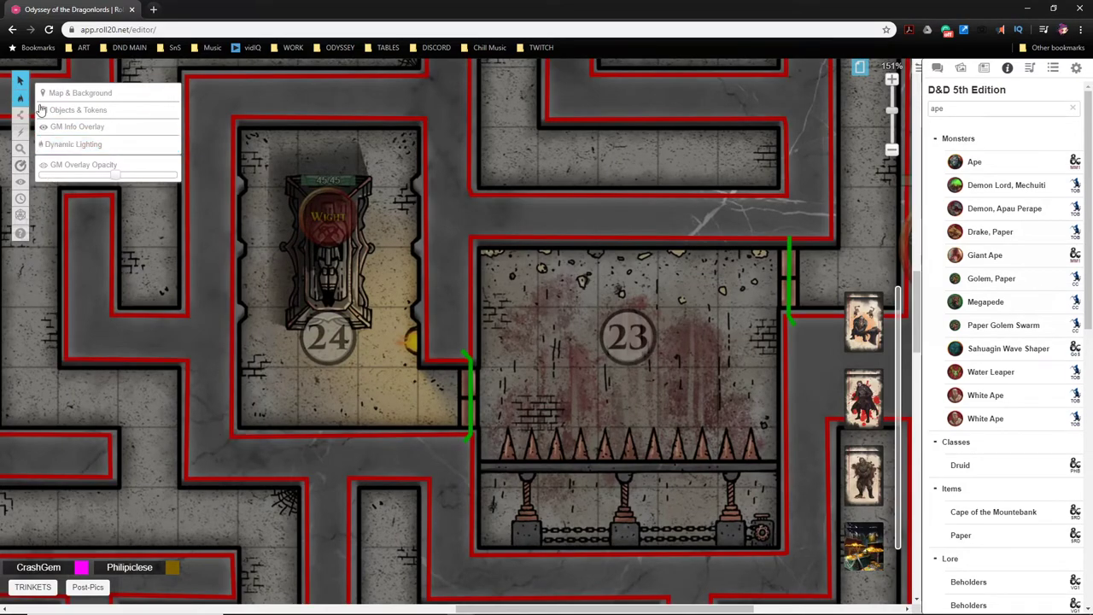
Return to the Objects & Tokens layer and zoom out to 49% over the upper maze
click(78, 109)
scroll(447, 321, down, 3)
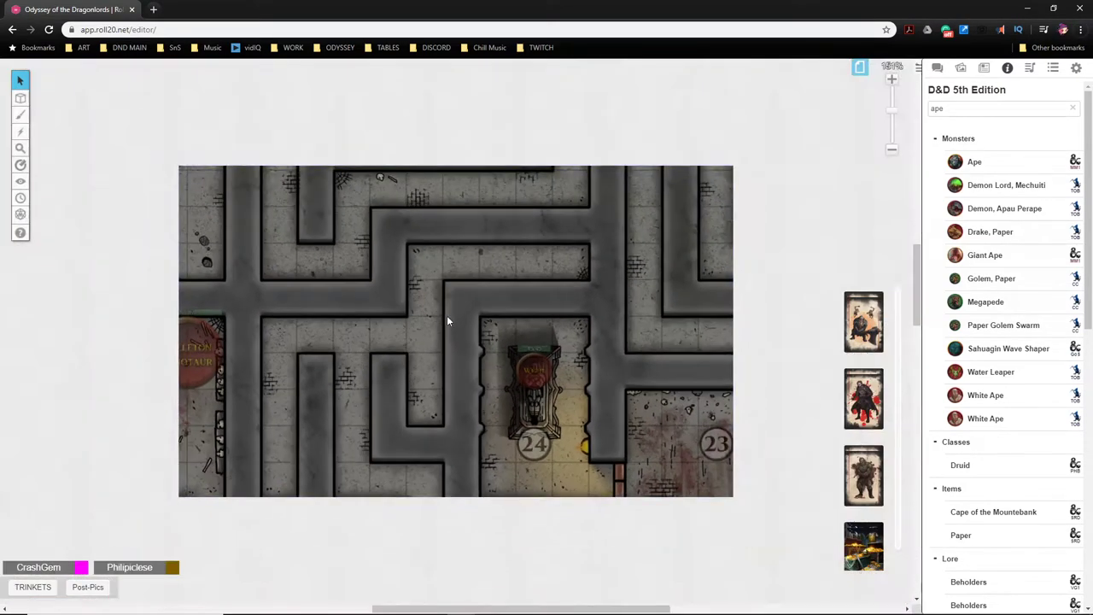
scroll(446, 321, down, 5)
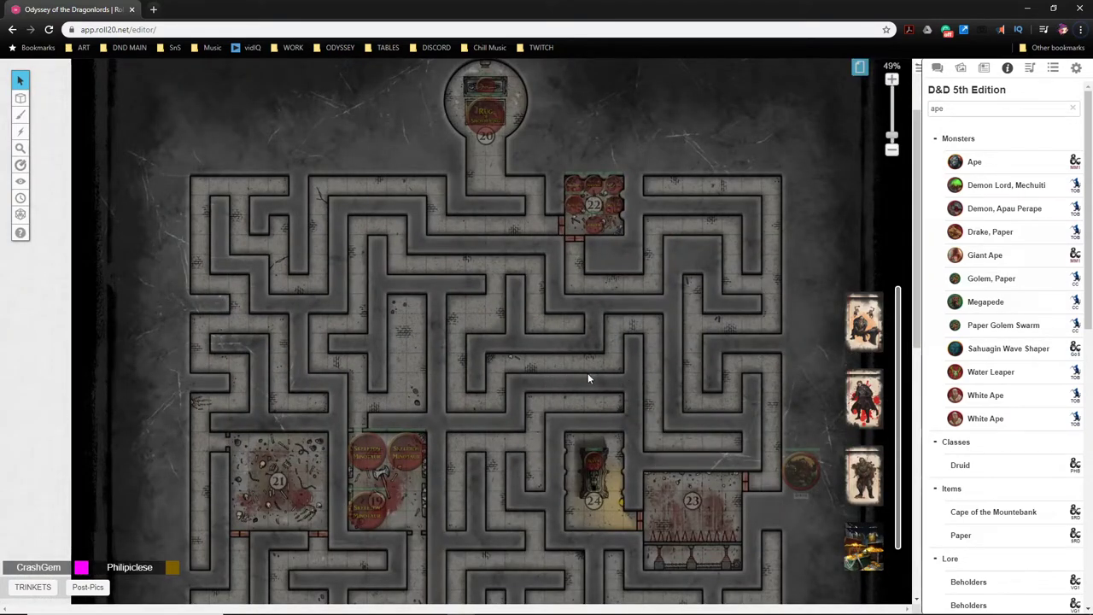
Move the view down to the map title and entrance rooms 18 and 17
scroll(535, 343, up, 1)
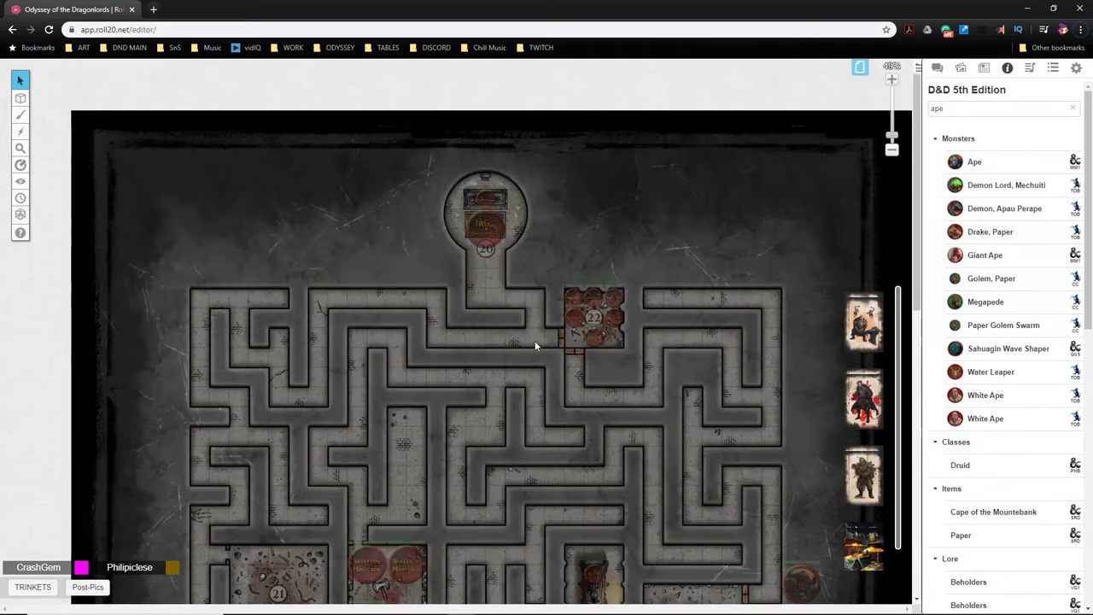
scroll(540, 333, down, 4)
scroll(542, 315, down, 3)
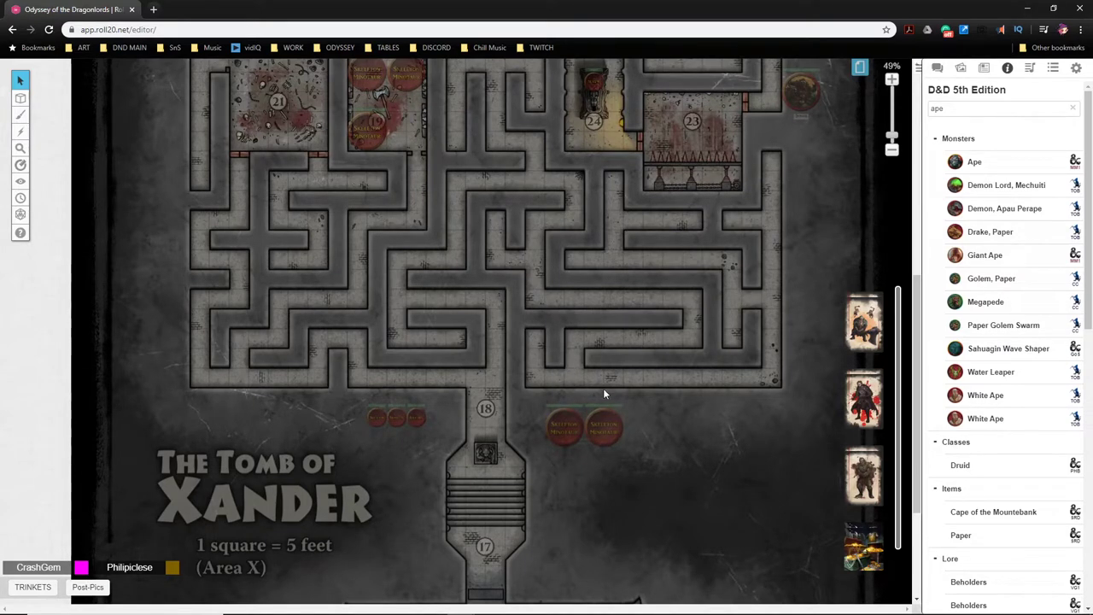
scroll(603, 394, down, 3)
Move back up to centre rooms 21, 19, 24 and 23
scroll(602, 395, up, 3)
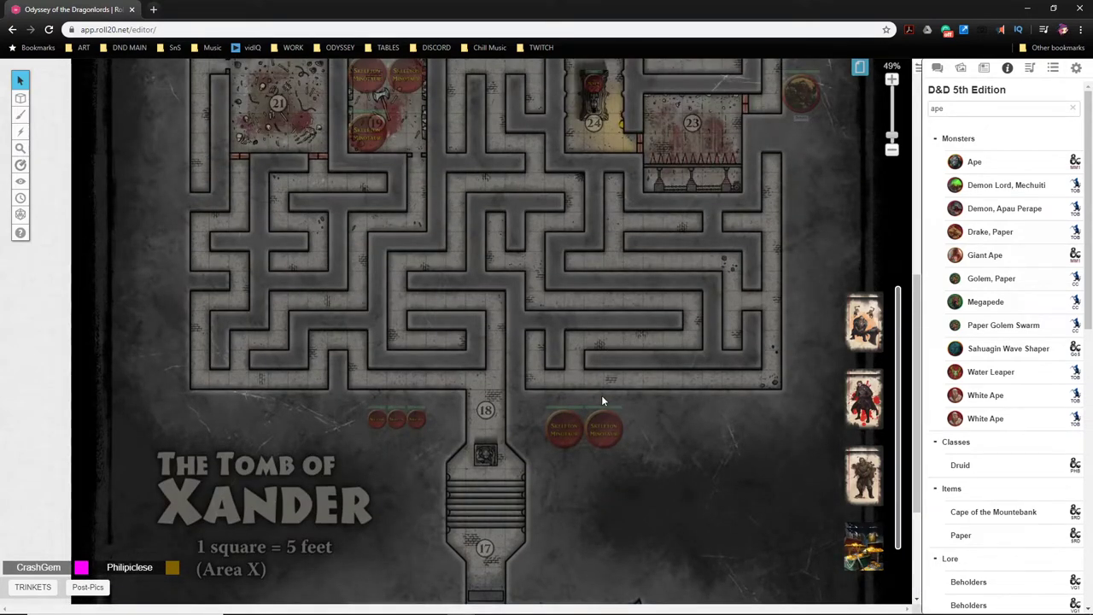
scroll(531, 314, up, 3)
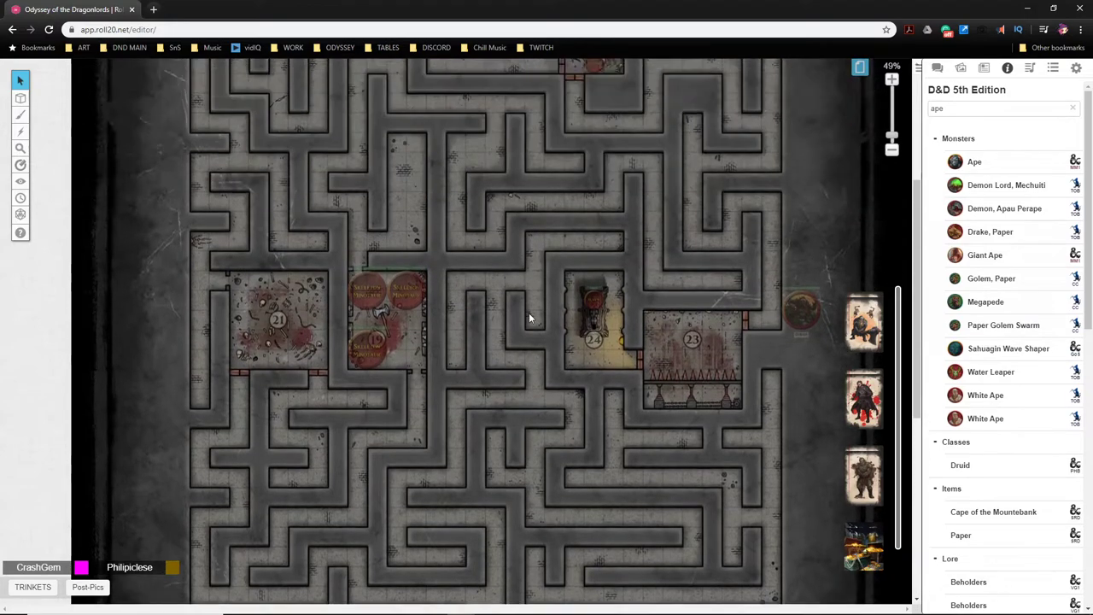
scroll(528, 312, up, 3)
scroll(526, 309, up, 2)
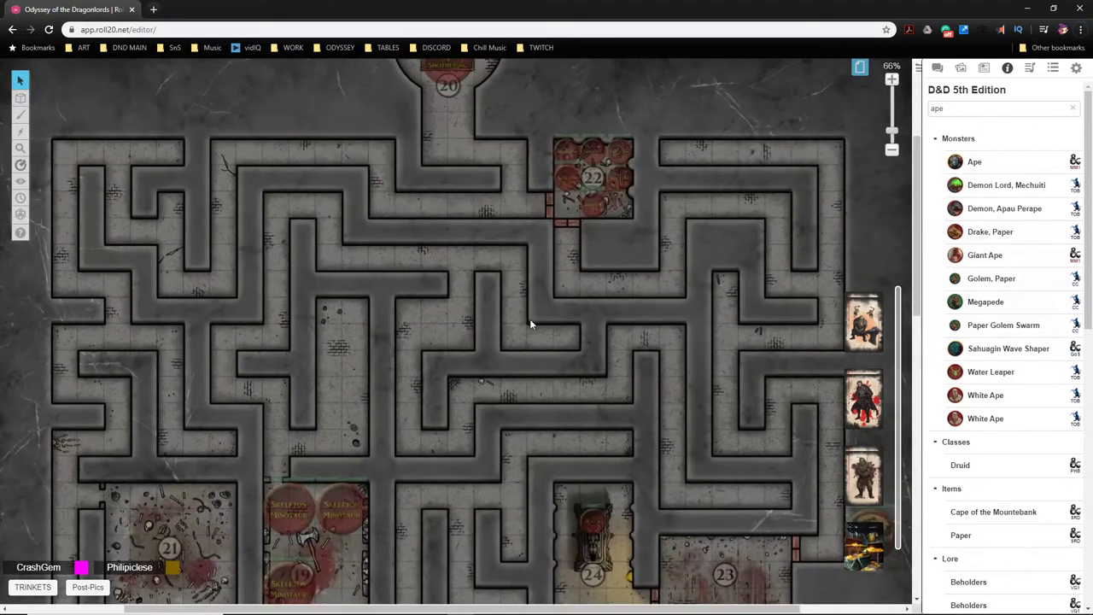
Move the view down to the Tomb of Xander title and entrance rooms 16, 17 and 18
scroll(529, 323, up, 3)
scroll(529, 322, down, 12)
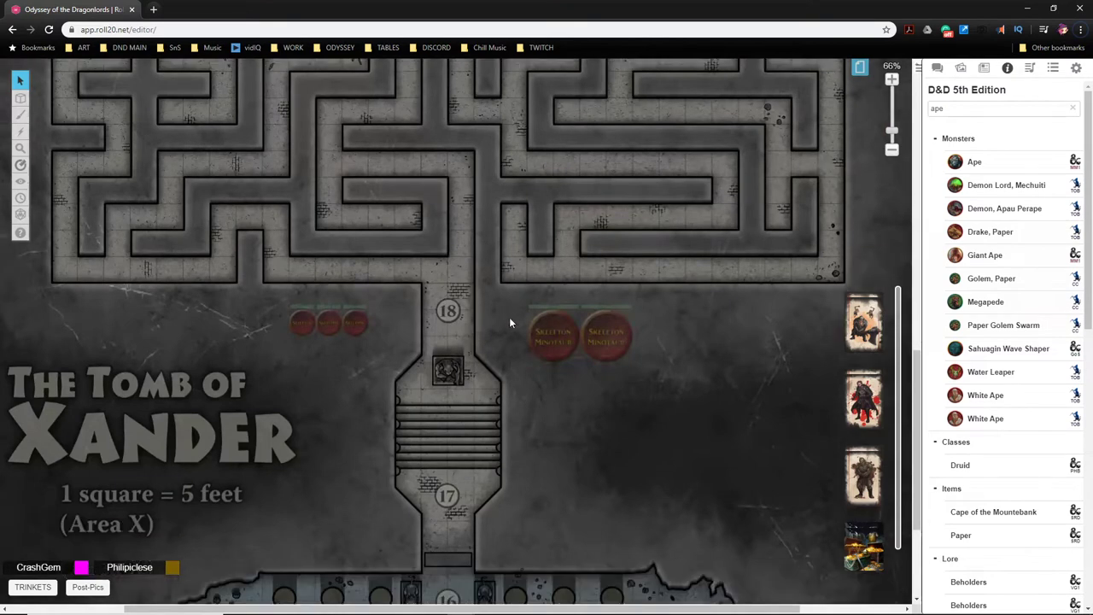
scroll(509, 322, down, 3)
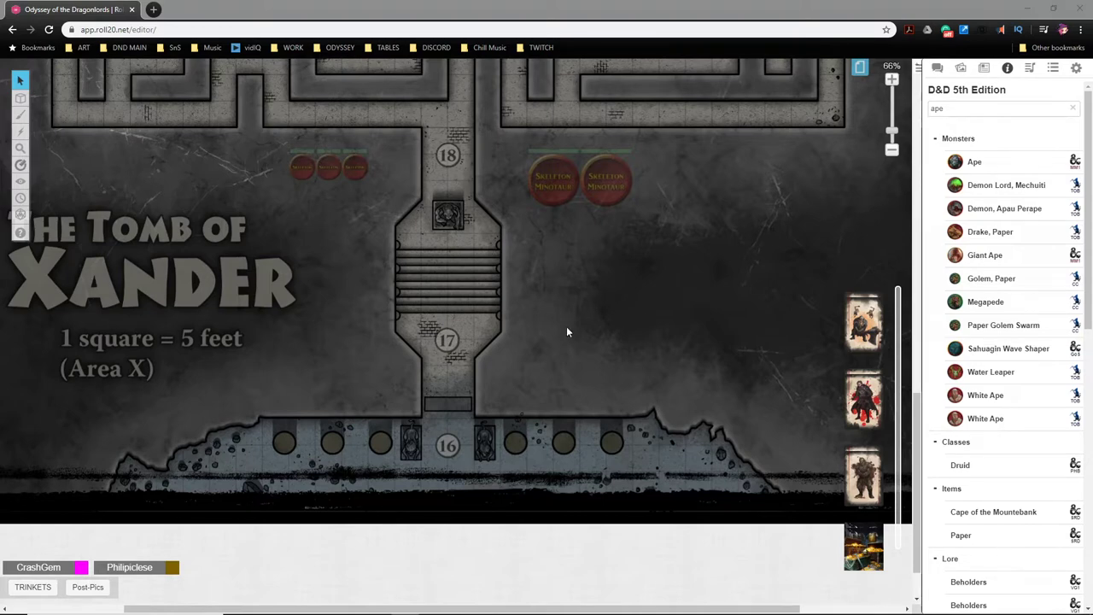
Zoom from 66% to 75% over the entrance stairs and rooms 16 to 18
scroll(566, 327, up, 1)
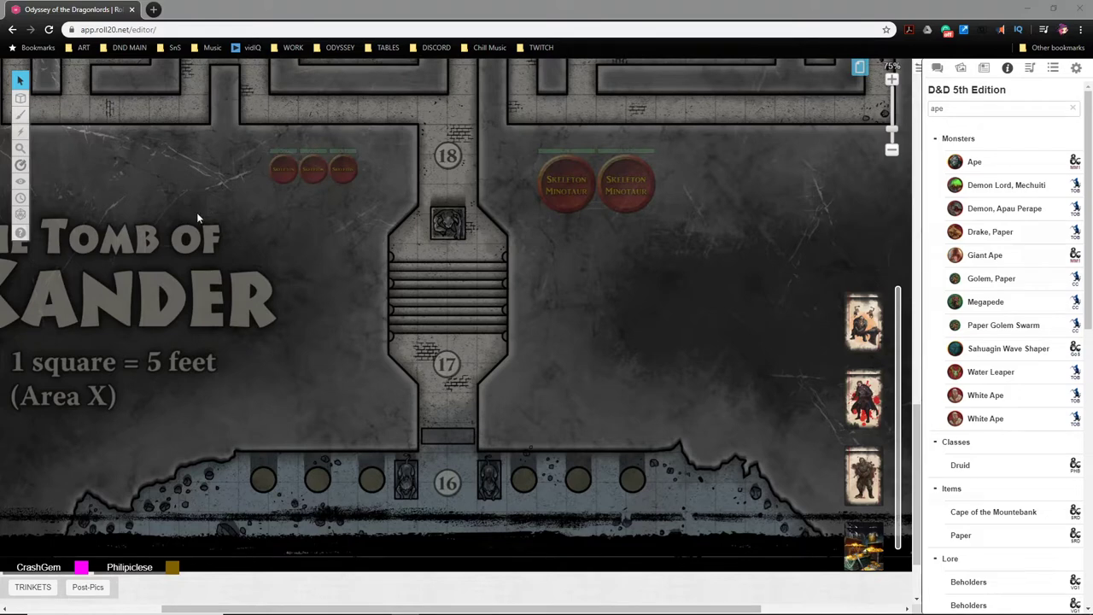
scroll(580, 440, down, 2)
scroll(579, 432, up, 1)
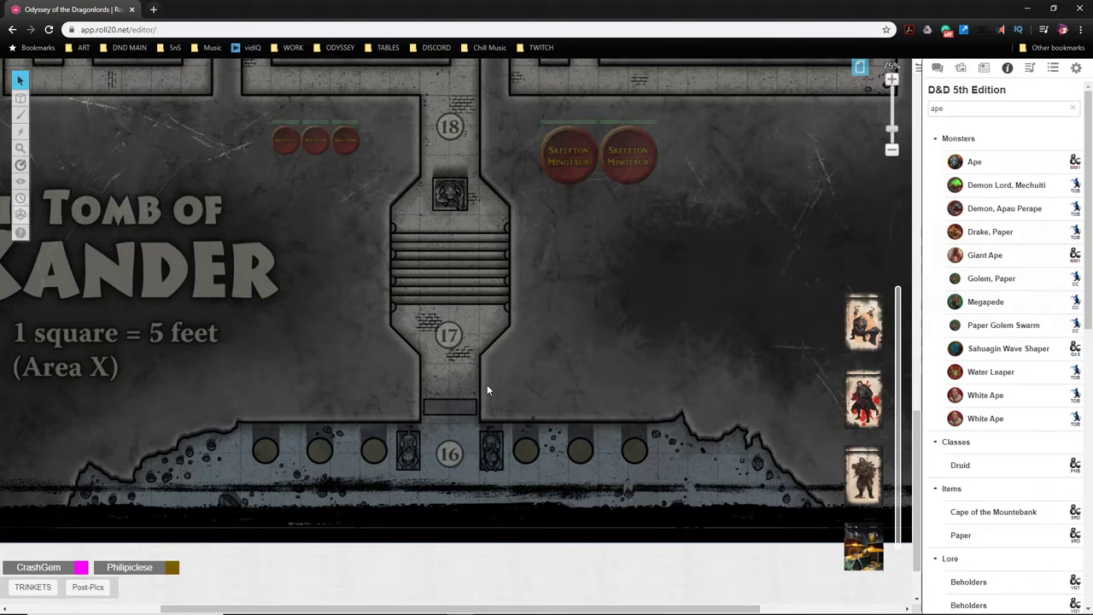
scroll(490, 379, up, 1)
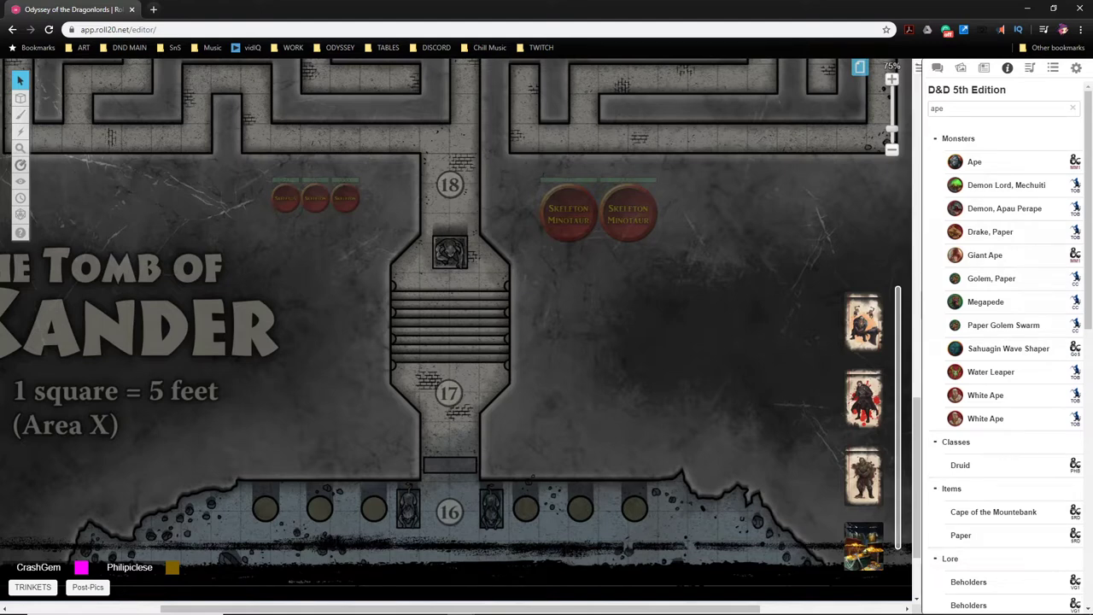
Ping the square token below the room 18 marker several times
click(460, 257)
click(459, 258)
scroll(453, 291, up, 1)
click(455, 293)
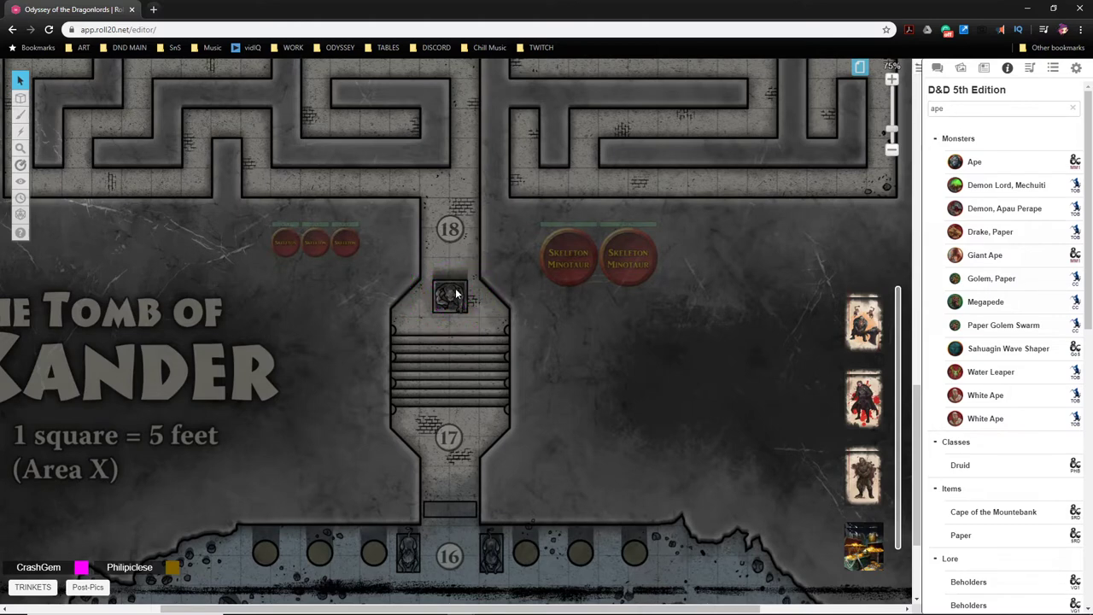
click(452, 296)
Zoom to 100% and move up onto the maze corridors above room 18
scroll(459, 273, up, 2)
scroll(470, 289, down, 3)
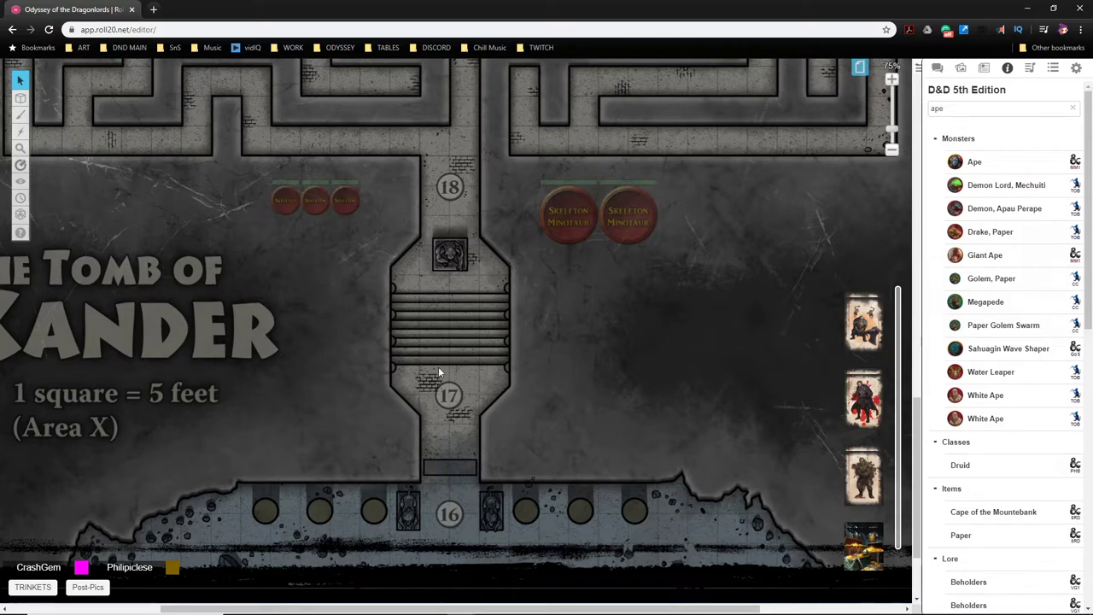
scroll(451, 332, up, 4)
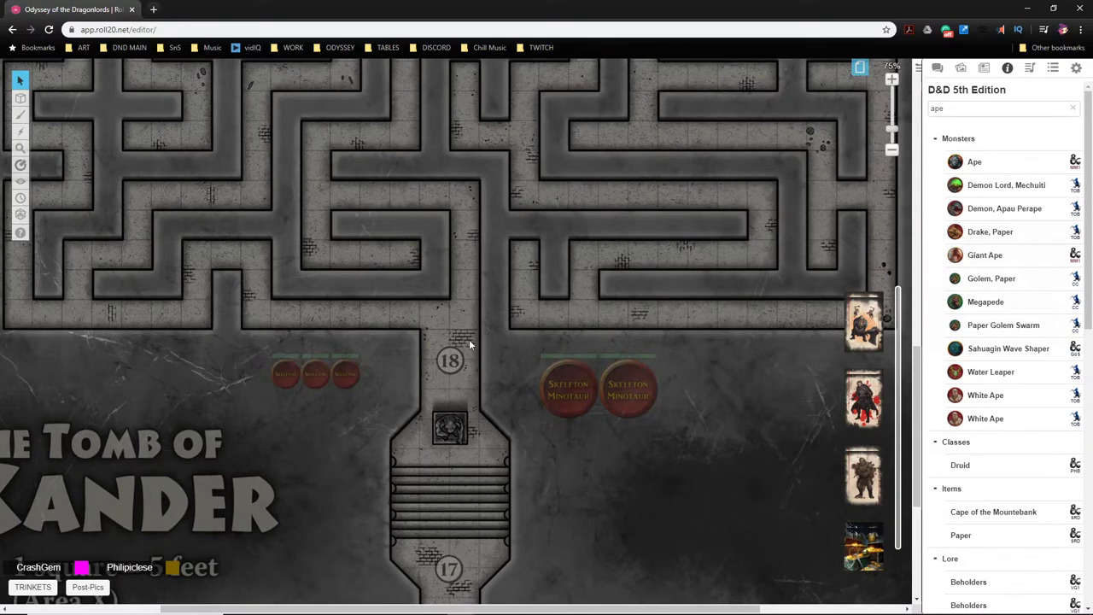
scroll(469, 339, up, 2)
scroll(471, 345, up, 2)
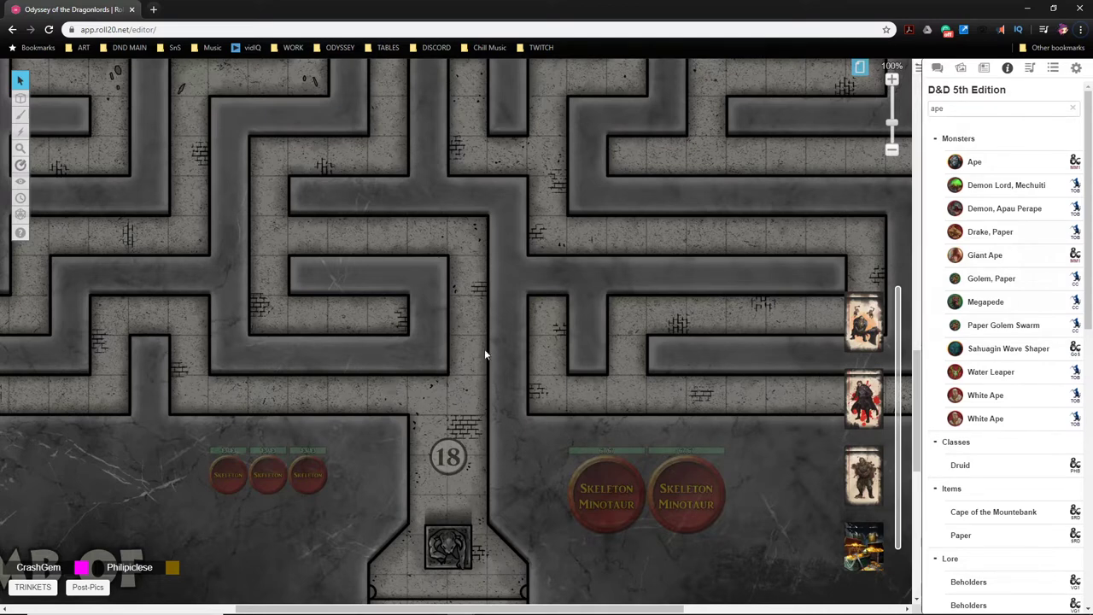
scroll(478, 357, up, 3)
scroll(473, 353, up, 10)
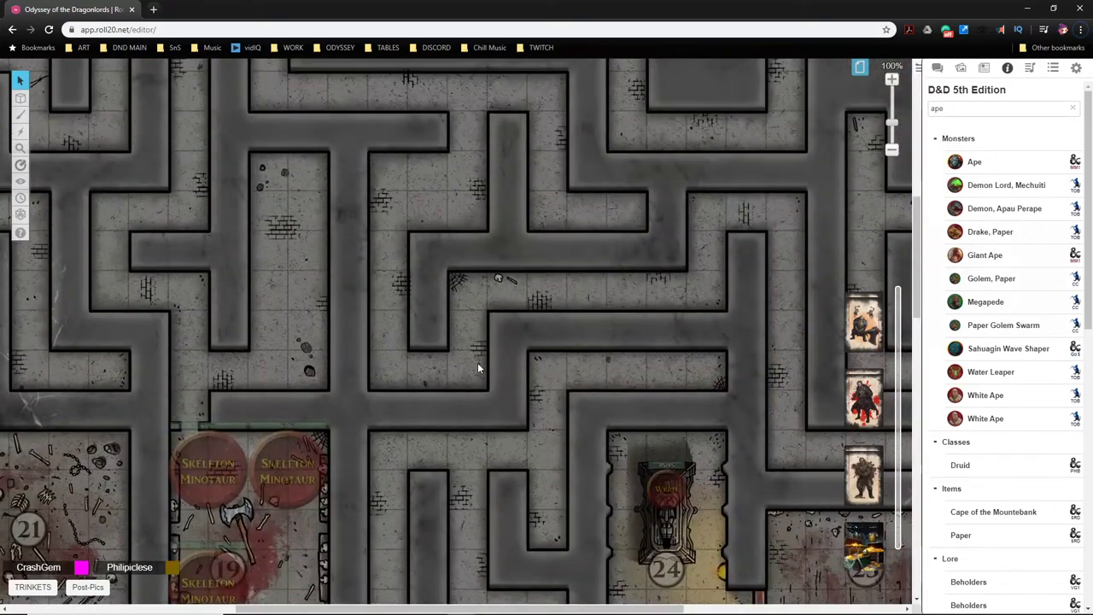
scroll(476, 367, down, 5)
scroll(476, 372, down, 15)
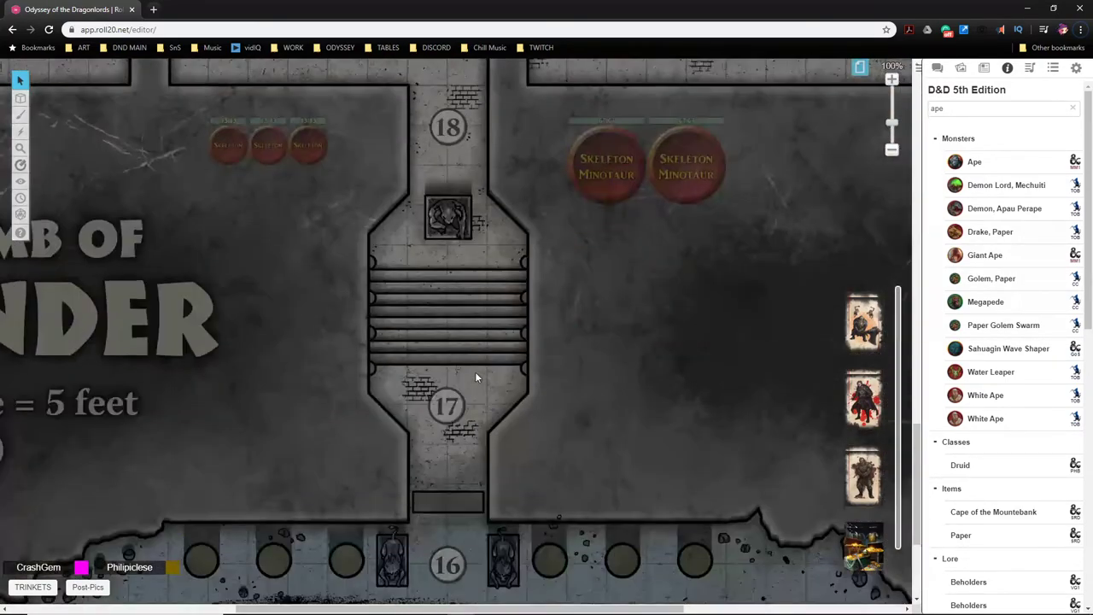
scroll(475, 371, up, 6)
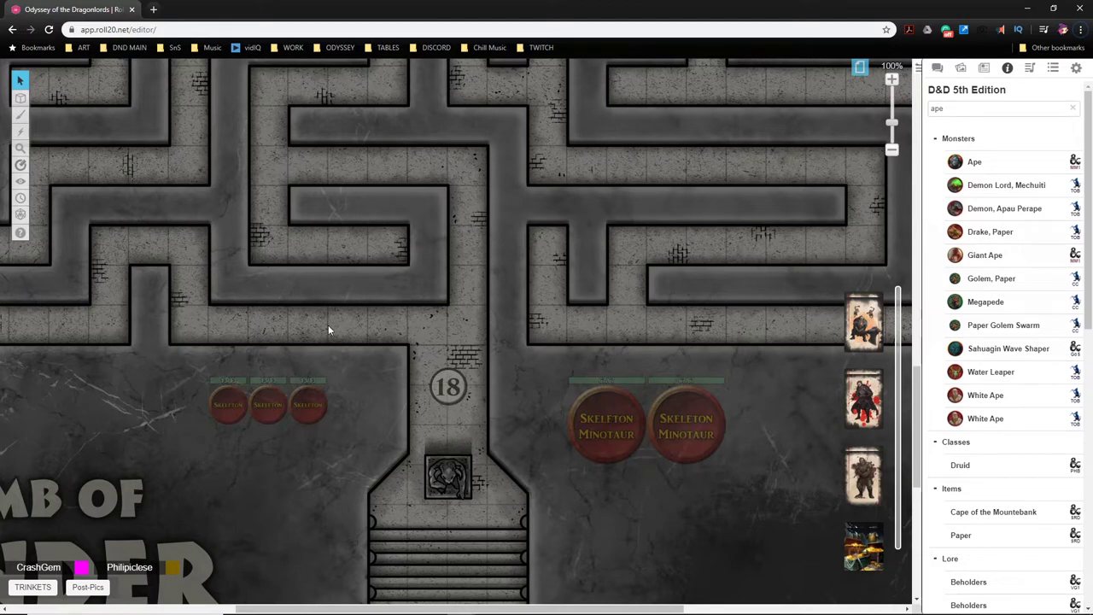
scroll(328, 324, up, 1)
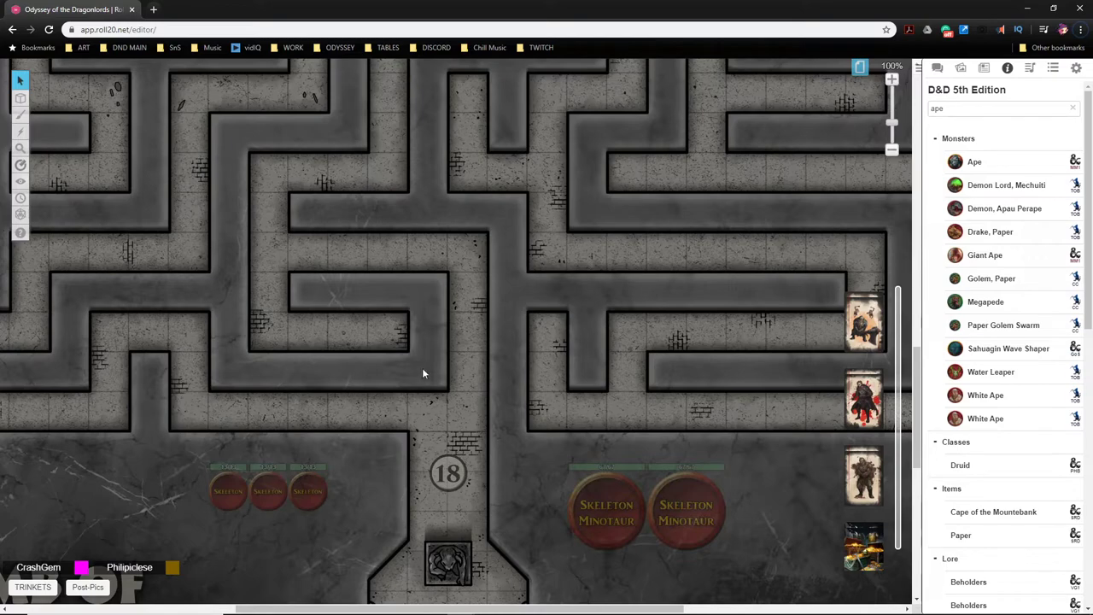
Pan through the maze corridors to room 19's three skeleton minotaurs beside room 21
mouse_move(503, 319)
mouse_down()
mouse_move(497, 453)
mouse_move(490, 326)
mouse_up()
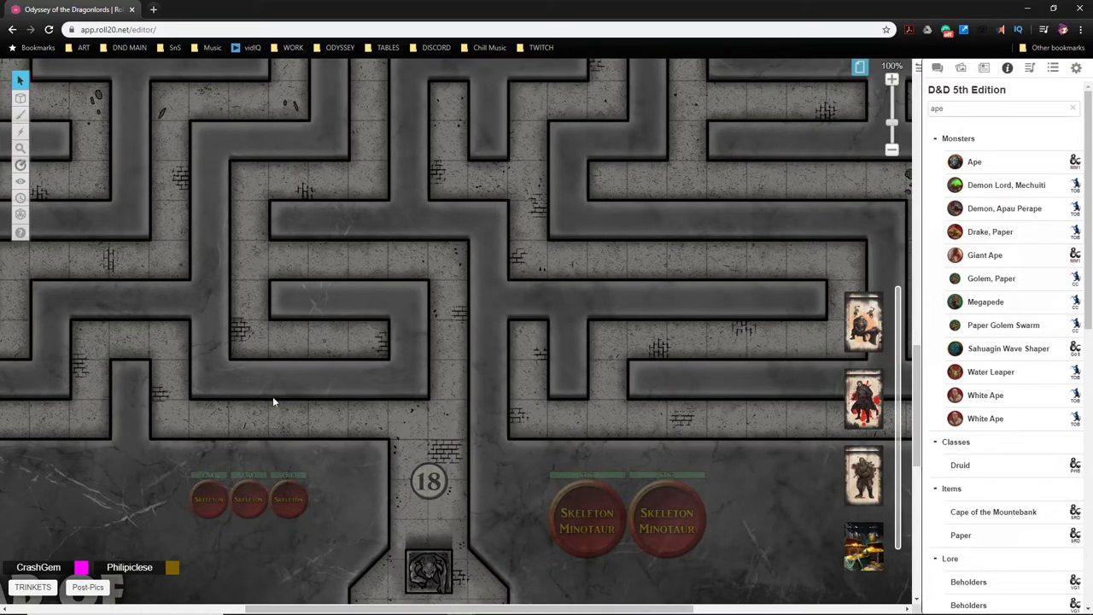
mouse_move(186, 405)
mouse_down()
mouse_move(473, 400)
mouse_move(300, 457)
mouse_up()
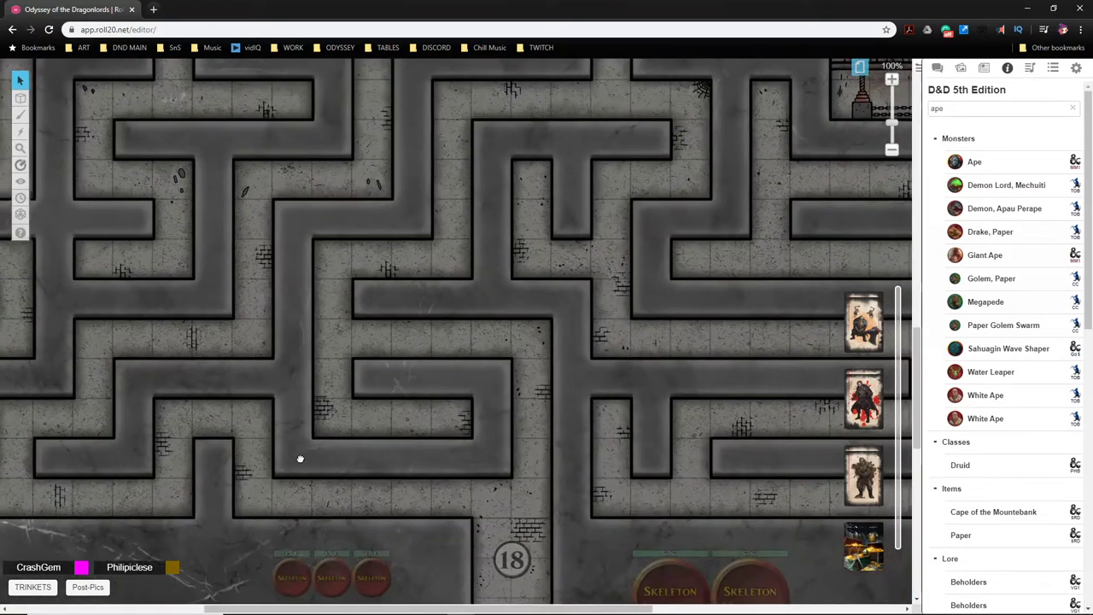
scroll(469, 449, down, 2)
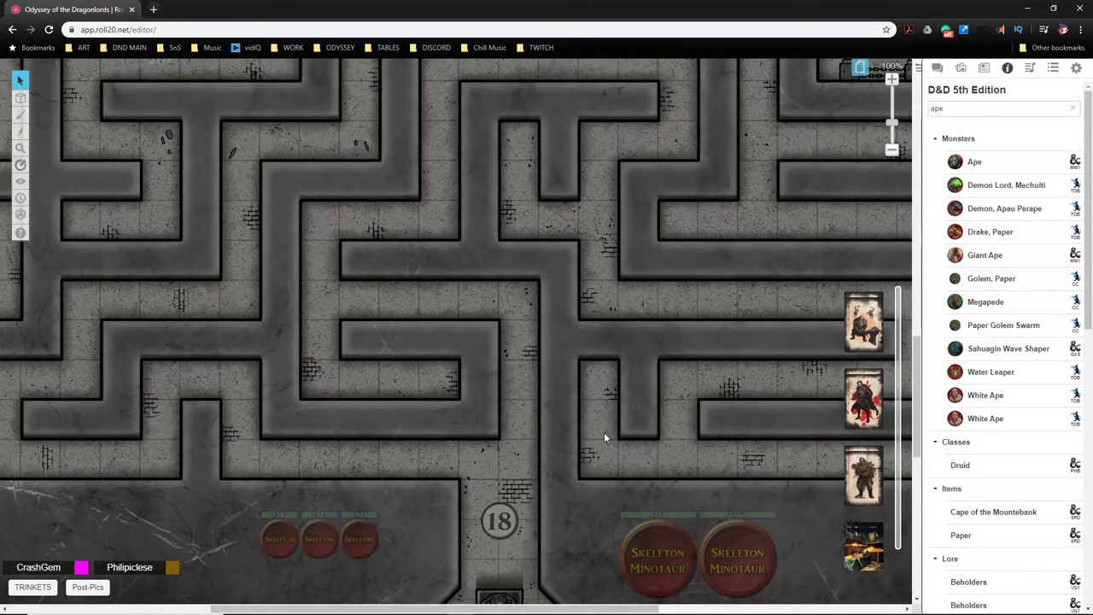
scroll(603, 437, down, 5)
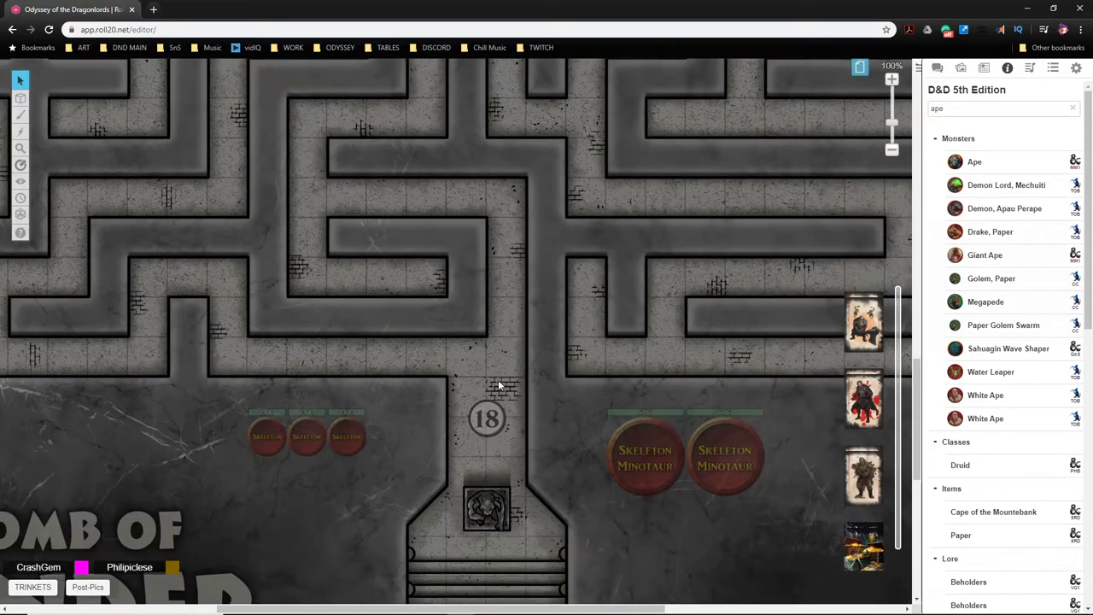
scroll(508, 399, up, 8)
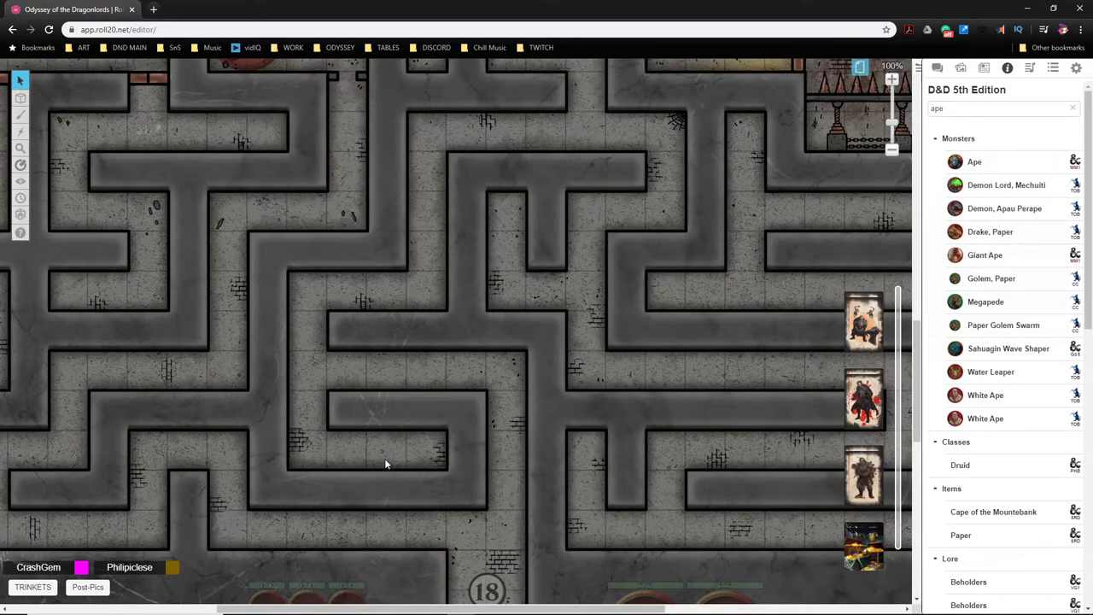
mouse_move(439, 488)
mouse_down()
mouse_move(459, 427)
mouse_move(587, 422)
mouse_move(583, 447)
mouse_move(489, 443)
mouse_move(500, 488)
mouse_move(490, 383)
mouse_move(517, 214)
mouse_move(515, 268)
mouse_move(560, 381)
mouse_move(534, 410)
mouse_move(502, 401)
mouse_up()
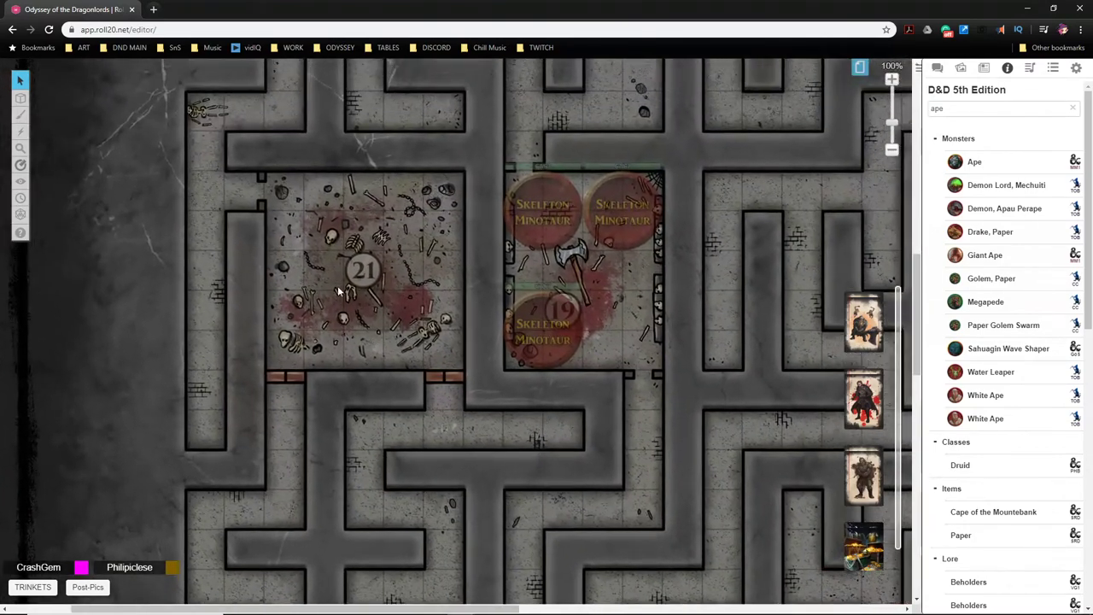
Pan the map to centre rooms 21 and 19 with the three Skeleton Minotaur tokens
drag(378, 279, 355, 339)
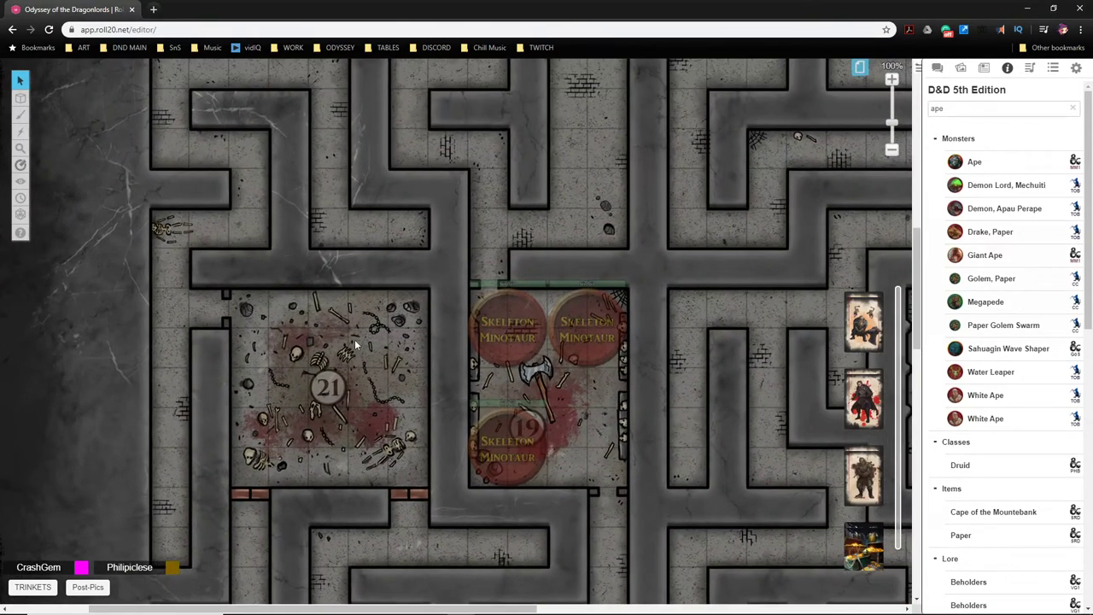